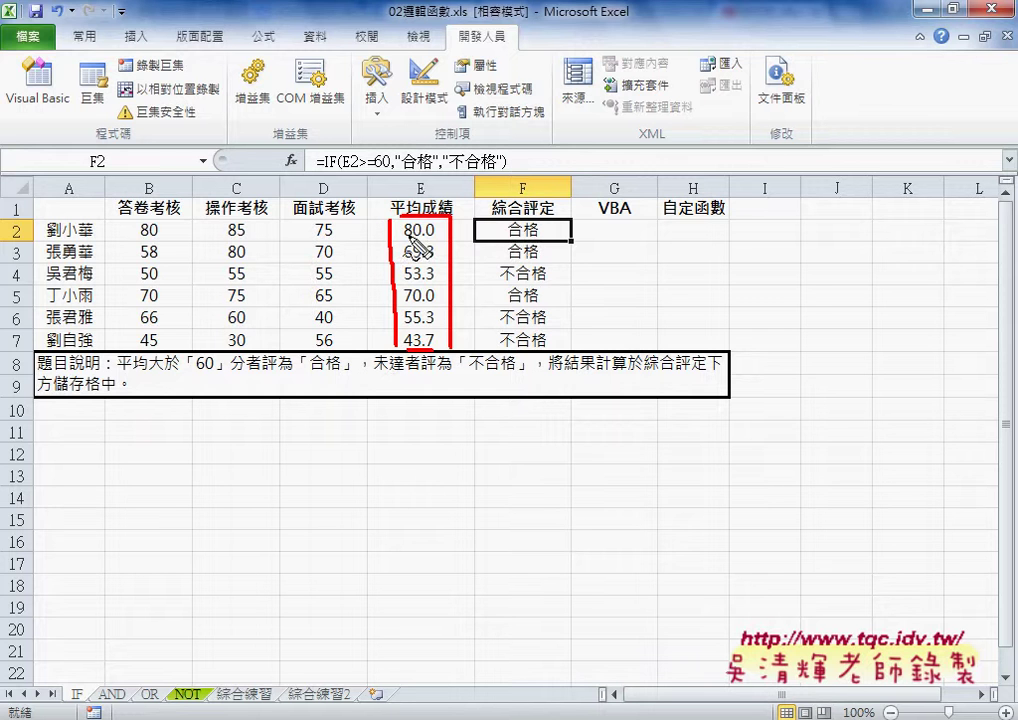
Review the IF sheet's student results and inspect the pass/fail formula in F2
{"action": "left_click_drag", "start_coordinate": [405, 237], "coordinate": [433, 236]}
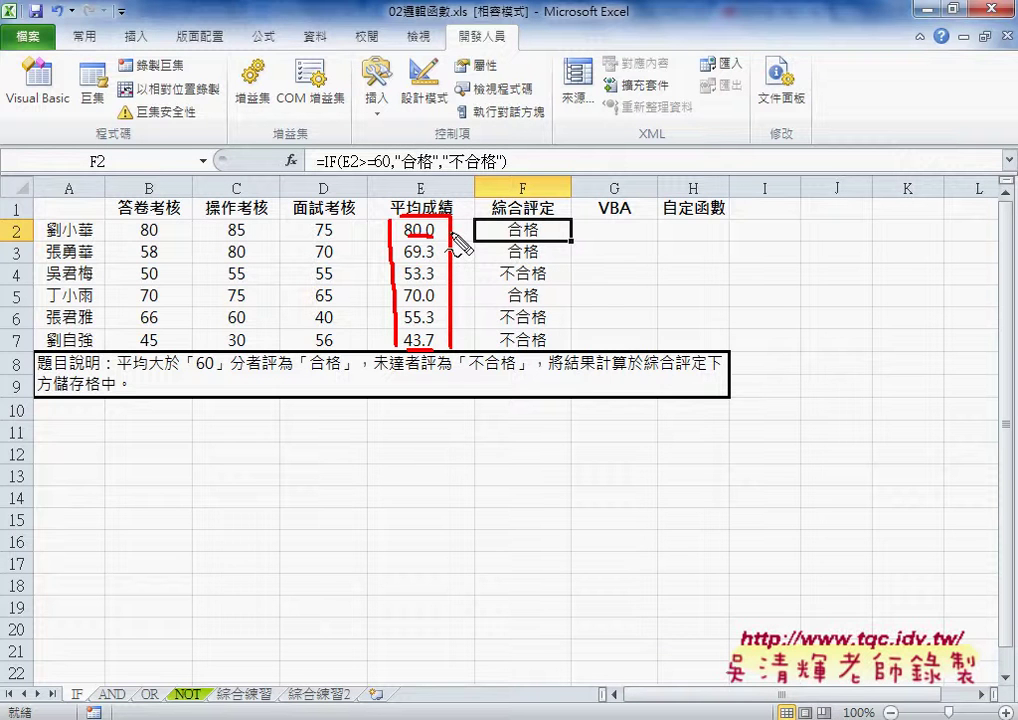
{"action": "left_click_drag", "start_coordinate": [403, 262], "coordinate": [434, 261]}
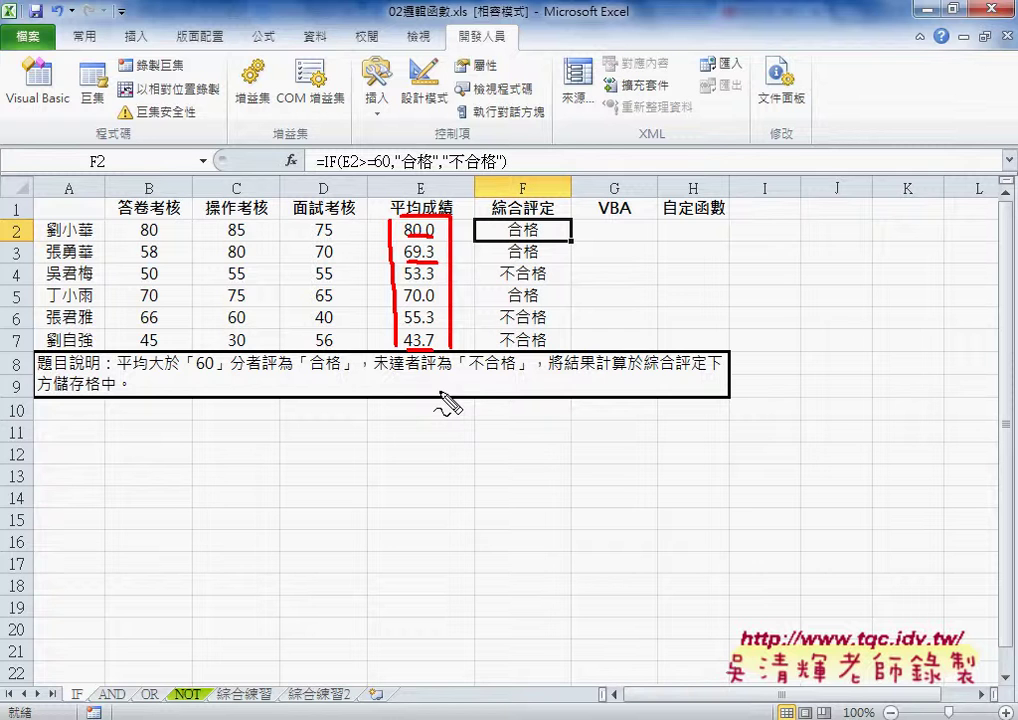
{"action": "left_click_drag", "start_coordinate": [402, 172], "coordinate": [500, 152]}
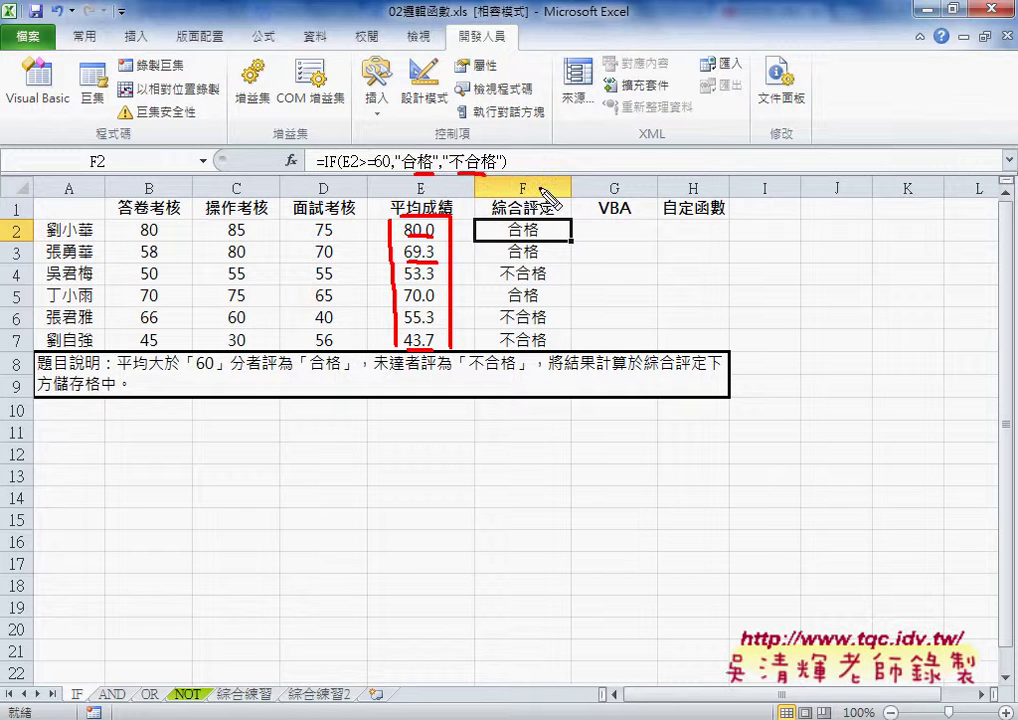
{"action": "mouse_move", "coordinate": [536, 188]}
{"action": "left_mouse_down"}
{"action": "mouse_move", "coordinate": [566, 178]}
{"action": "mouse_move", "coordinate": [588, 188]}
{"action": "left_mouse_up"}
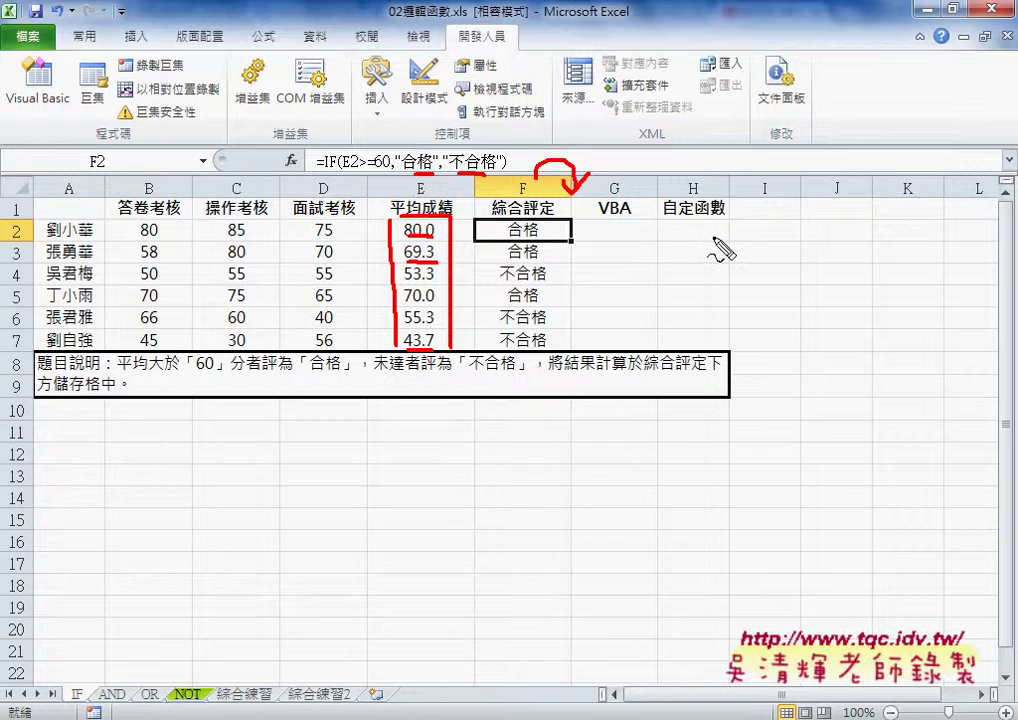
{"action": "left_click_drag", "start_coordinate": [708, 258], "coordinate": [716, 258]}
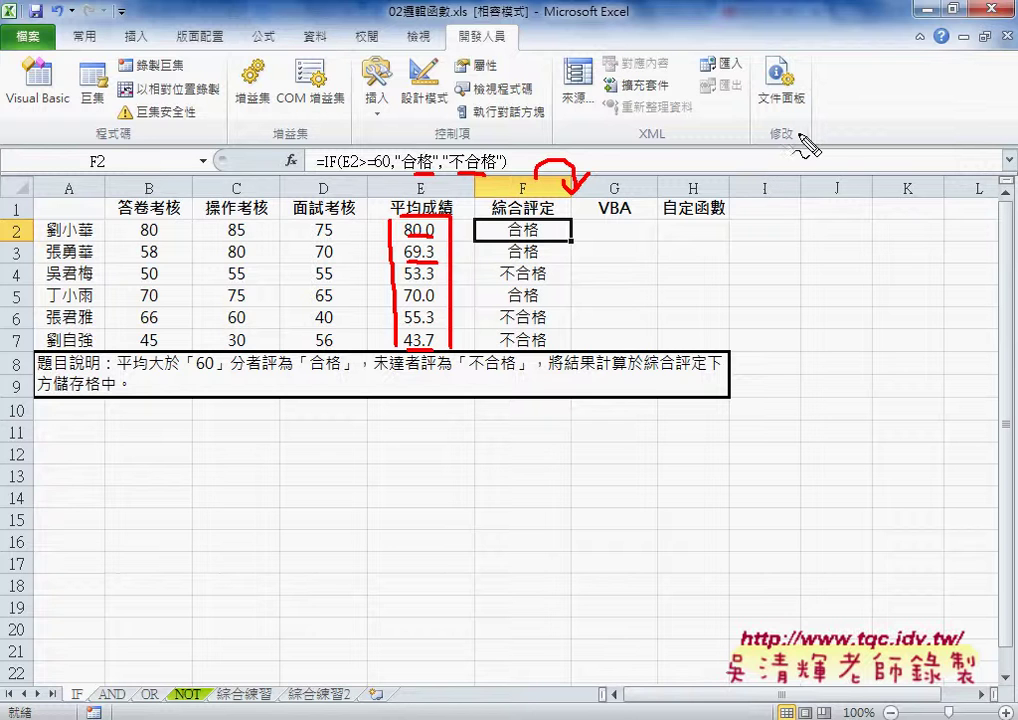
{"action": "left_click", "coordinate": [527, 432]}
{"action": "left_click", "coordinate": [618, 234]}
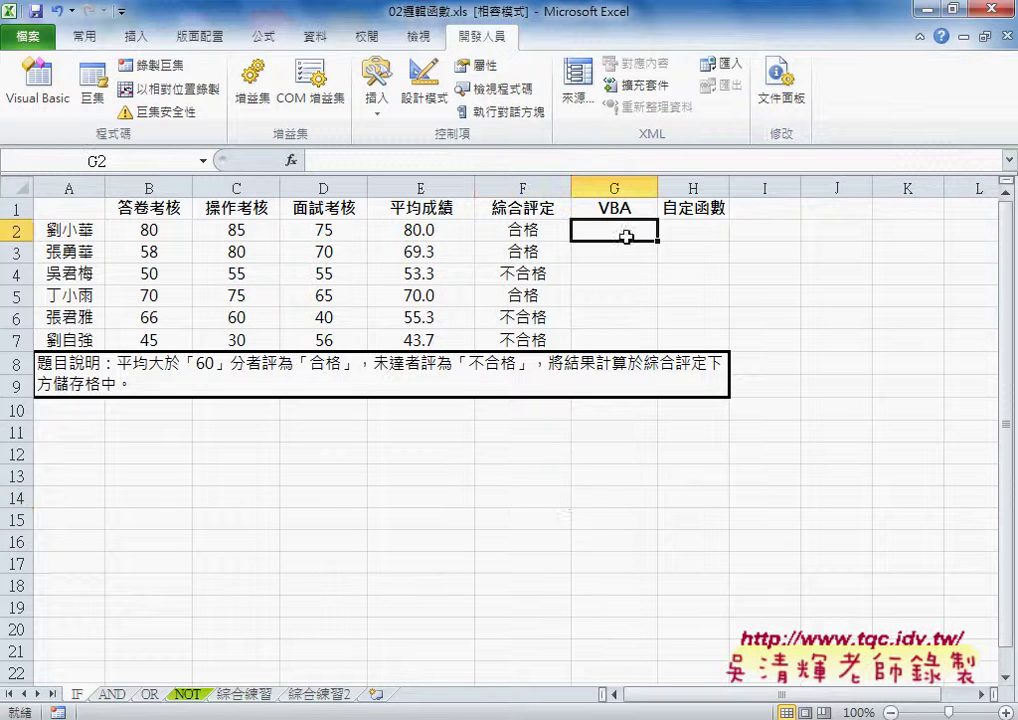
{"action": "left_click", "coordinate": [548, 230]}
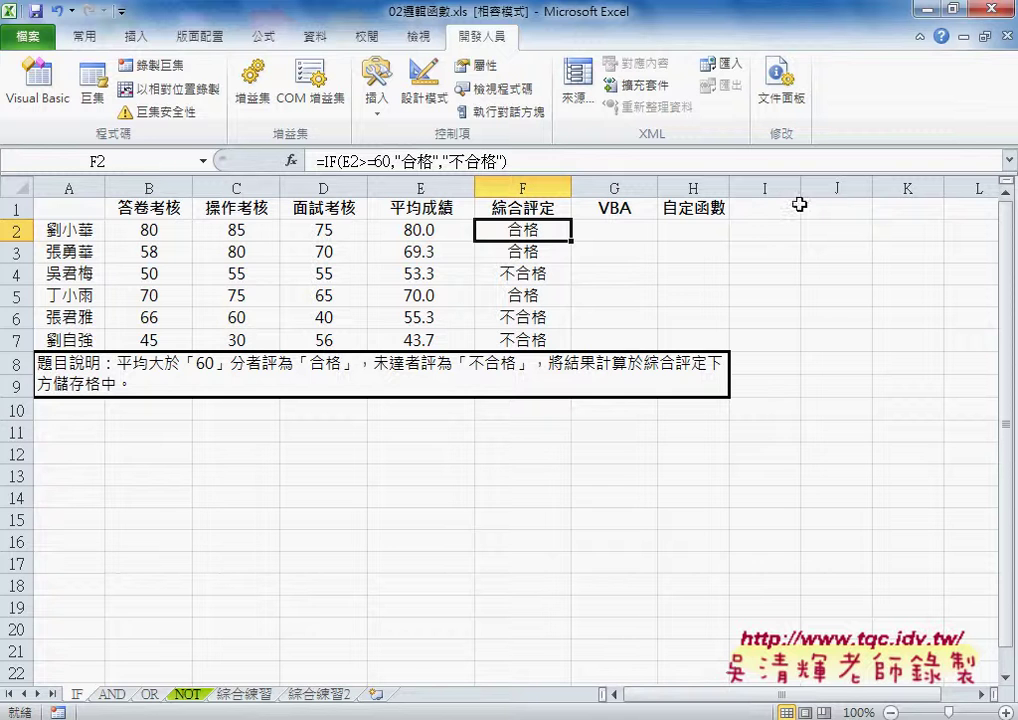
Select the empty cells G2:G7 under the VBA column heading
{"action": "left_click_drag", "start_coordinate": [618, 232], "coordinate": [624, 339]}
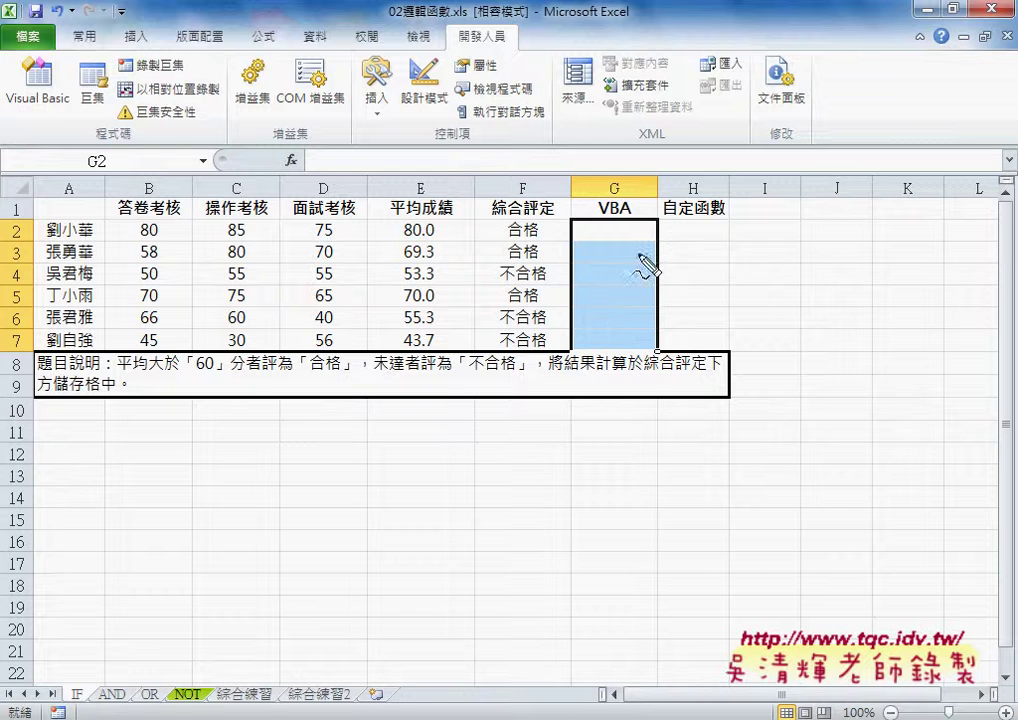
{"action": "mouse_move", "coordinate": [773, 204]}
{"action": "left_mouse_down"}
{"action": "mouse_move", "coordinate": [775, 221]}
{"action": "mouse_move", "coordinate": [832, 204]}
{"action": "mouse_move", "coordinate": [800, 230]}
{"action": "mouse_move", "coordinate": [787, 226]}
{"action": "left_mouse_up"}
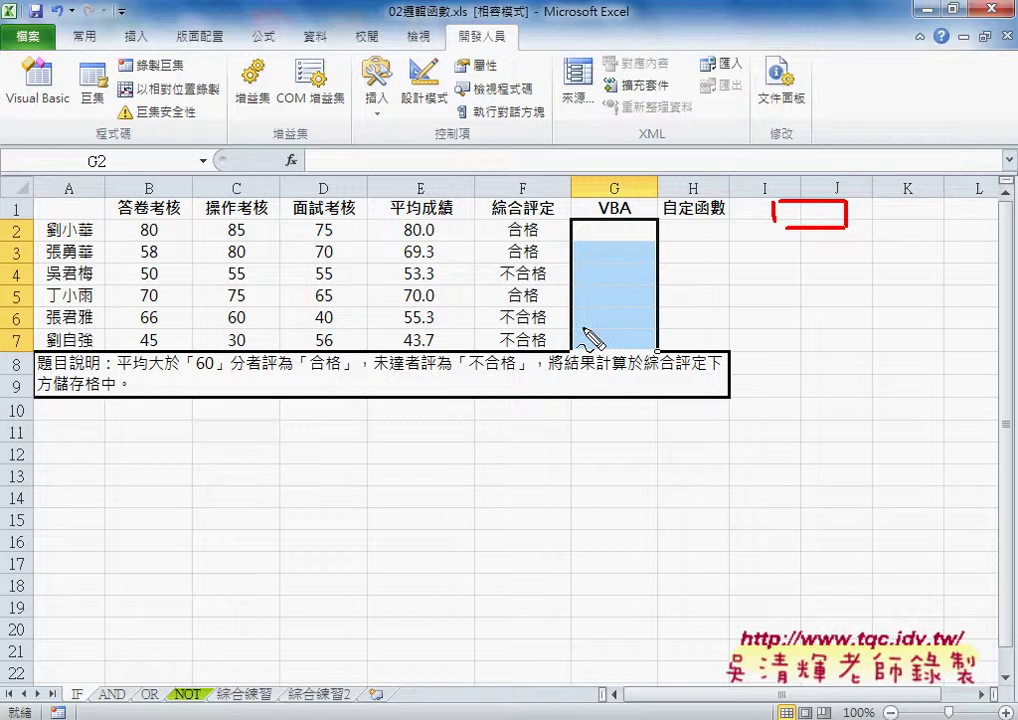
{"action": "left_click_drag", "start_coordinate": [570, 222], "coordinate": [570, 332]}
{"action": "mouse_move", "coordinate": [568, 210]}
{"action": "left_mouse_down"}
{"action": "mouse_move", "coordinate": [655, 210]}
{"action": "mouse_move", "coordinate": [655, 340]}
{"action": "left_mouse_up"}
{"action": "left_click_drag", "start_coordinate": [578, 348], "coordinate": [628, 348]}
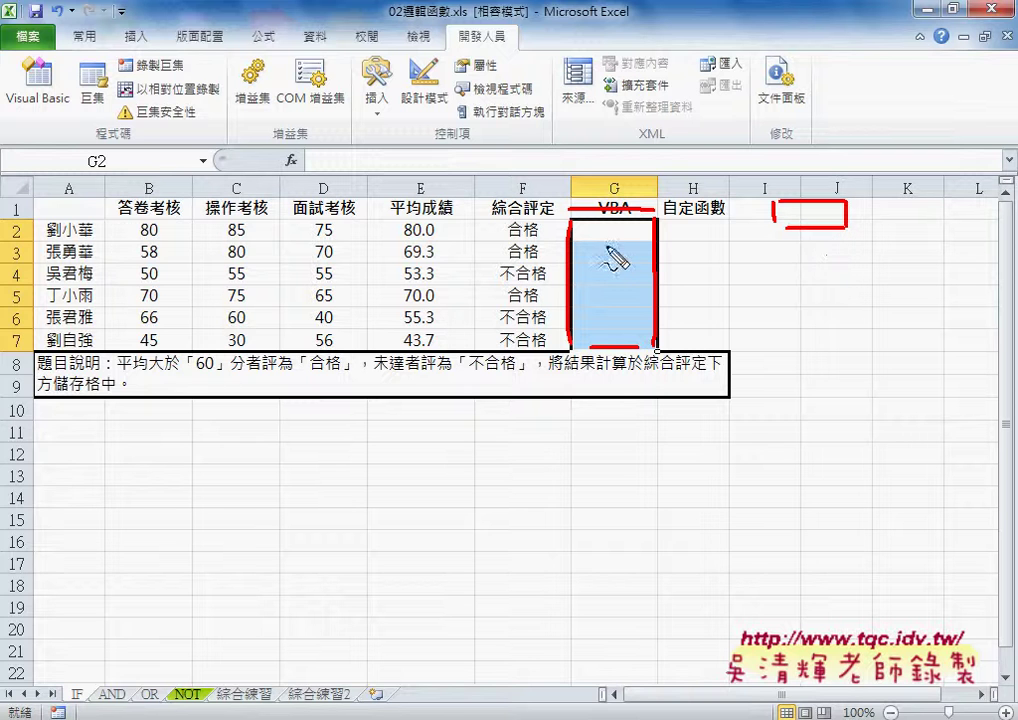
{"action": "left_click_drag", "start_coordinate": [36, 222], "coordinate": [14, 244]}
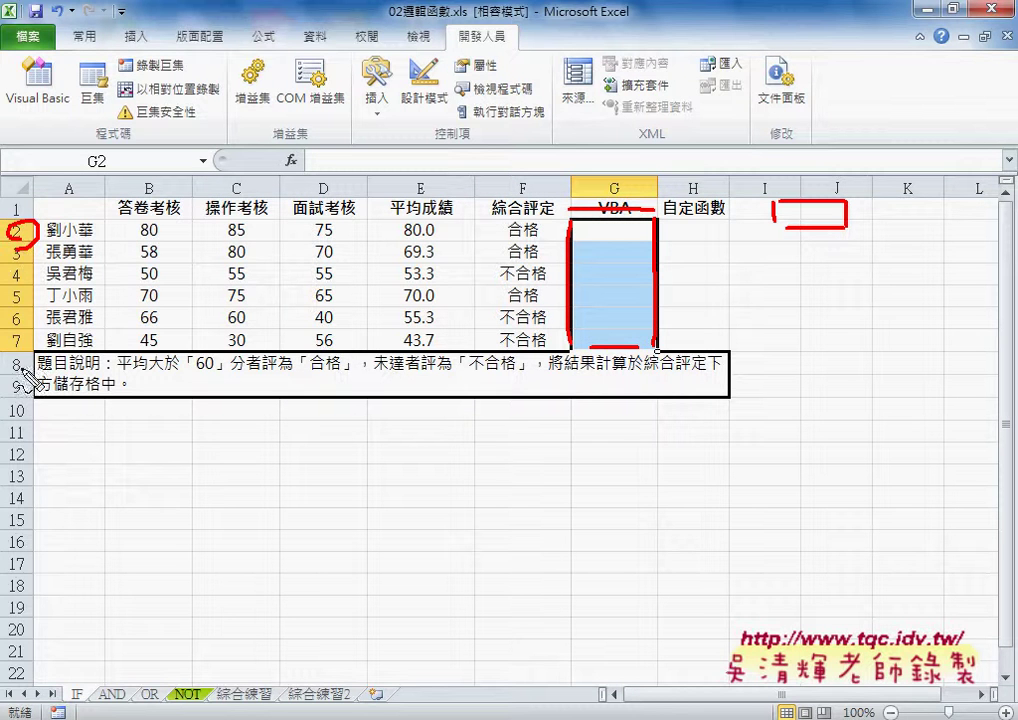
{"action": "left_click_drag", "start_coordinate": [26, 330], "coordinate": [14, 352]}
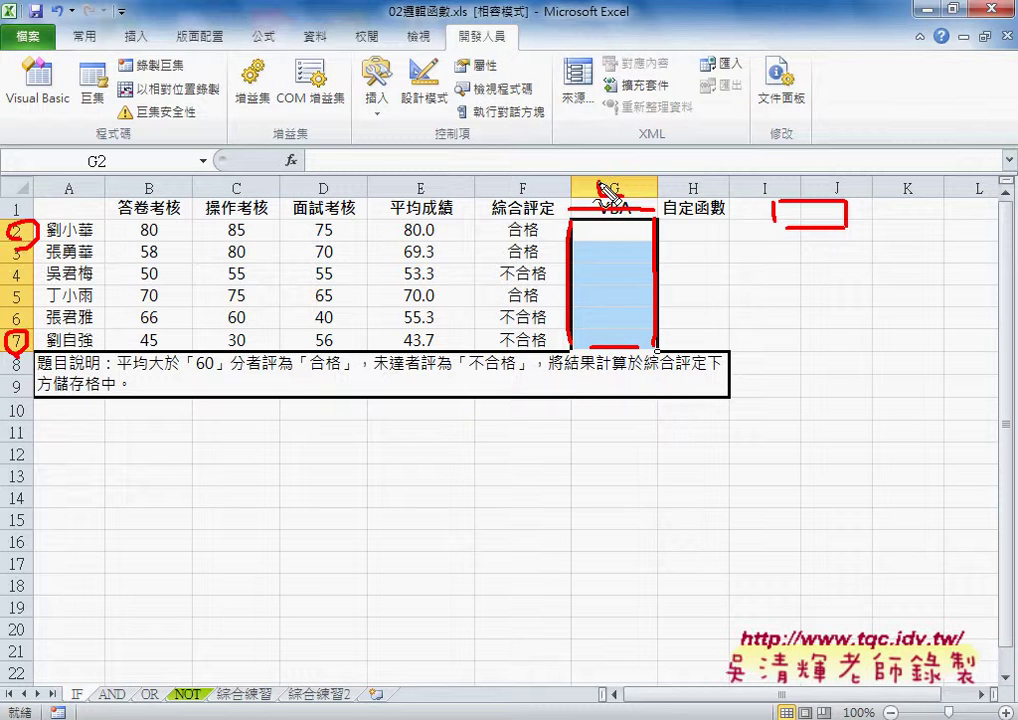
{"action": "left_click_drag", "start_coordinate": [603, 186], "coordinate": [601, 180]}
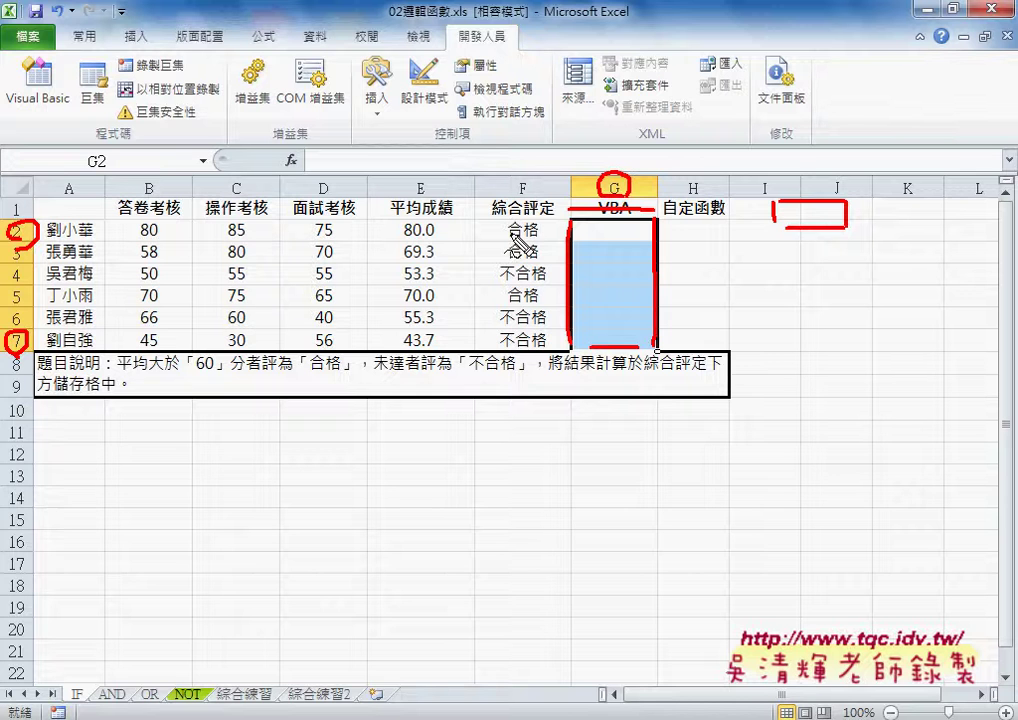
{"action": "key", "text": "Escape"}
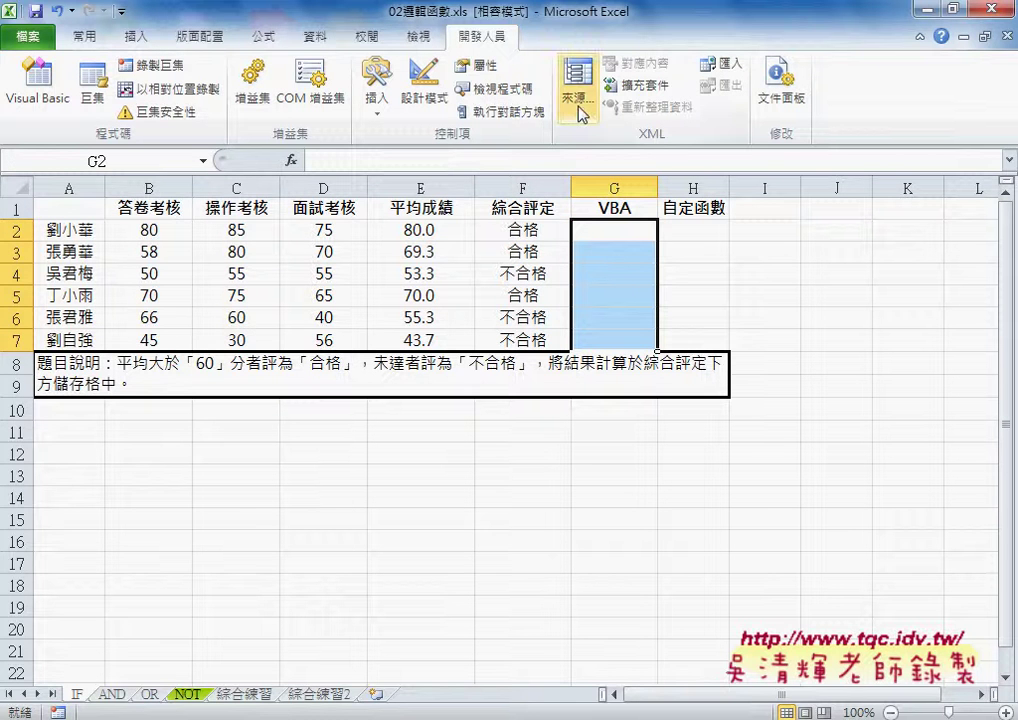
Open the Visual Basic editor and shrink its window so the worksheet shows
{"action": "left_click", "coordinate": [44, 110]}
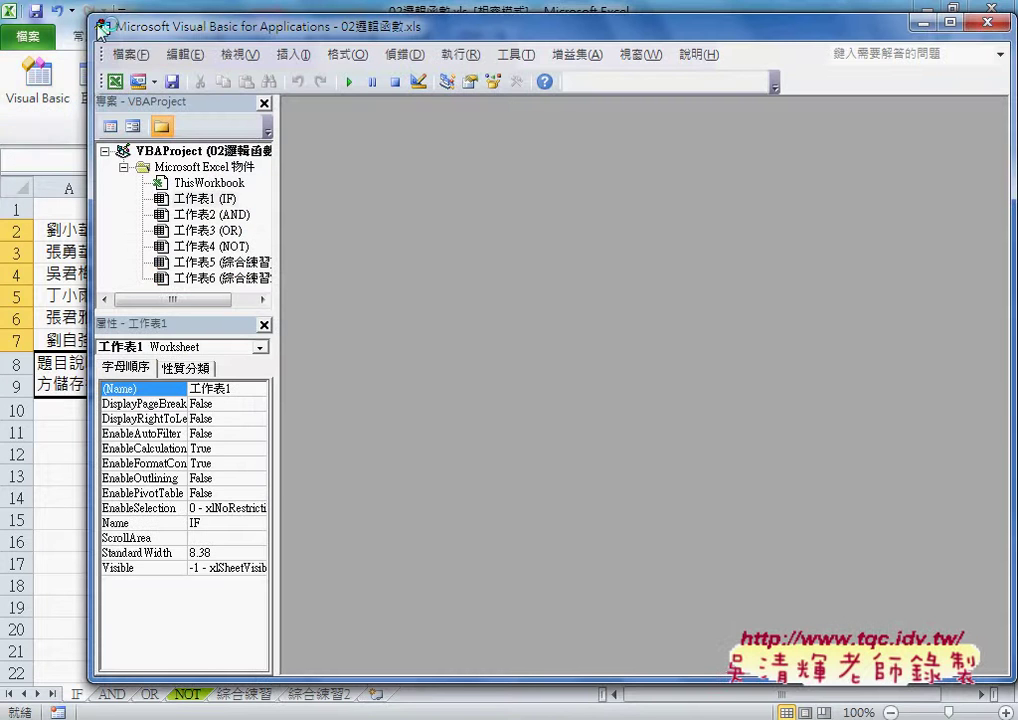
{"action": "left_click_drag", "start_coordinate": [89, 13], "coordinate": [201, 103]}
{"action": "left_click_drag", "start_coordinate": [280, 117], "coordinate": [223, 91]}
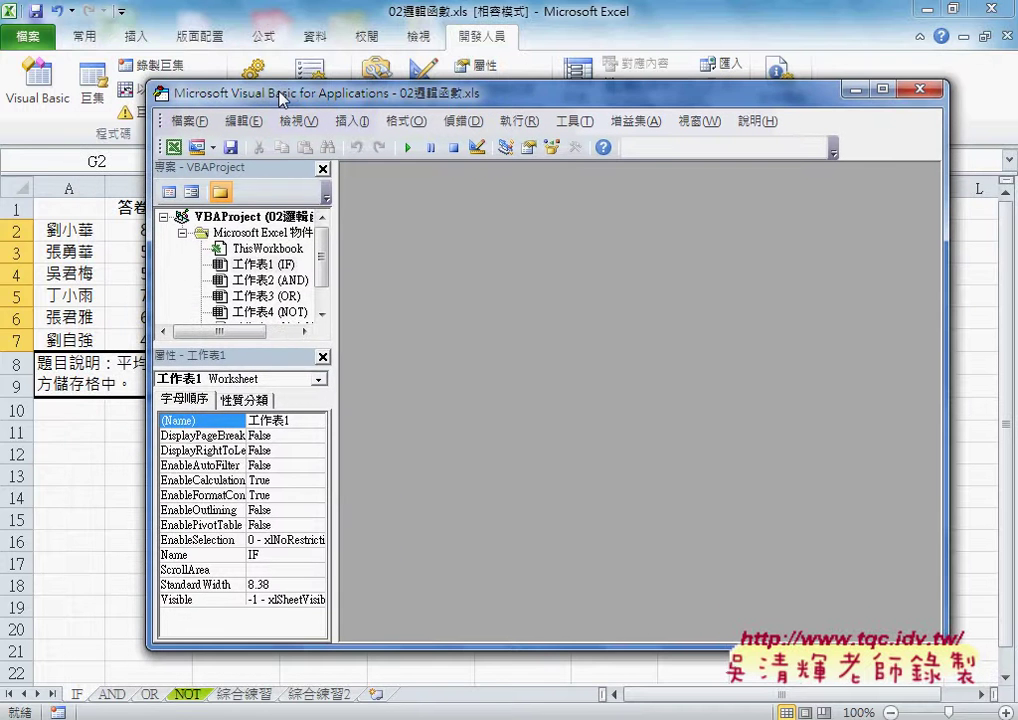
{"action": "left_click_drag", "start_coordinate": [293, 342], "coordinate": [293, 452]}
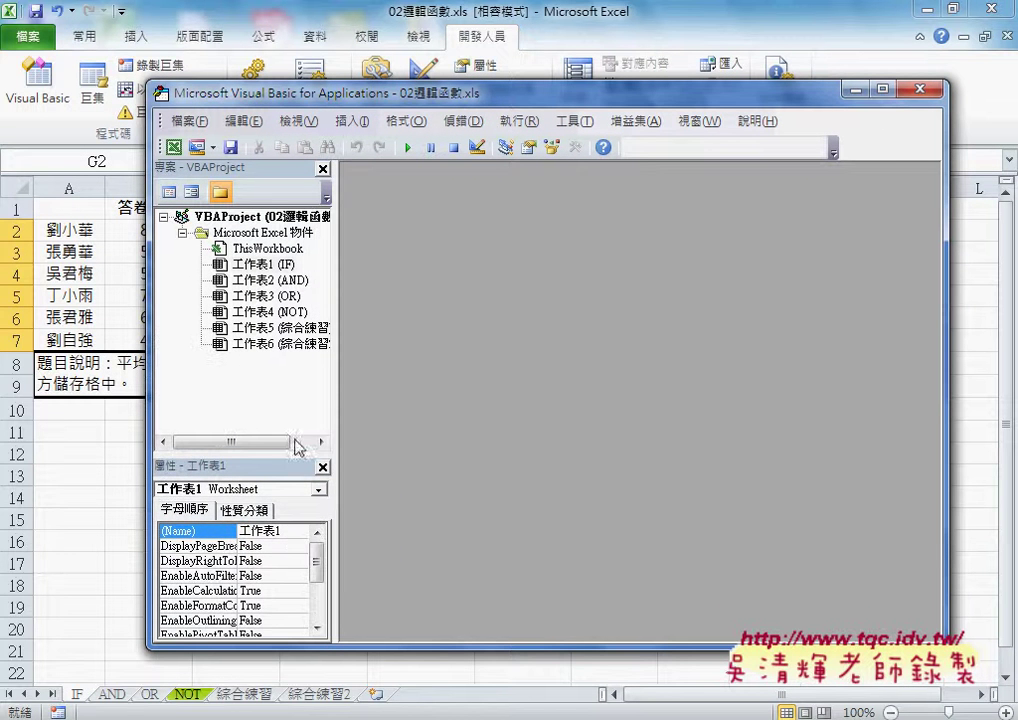
Select VBAProject (02邏輯函數.xls) and widen the project and properties panes
{"action": "left_click", "coordinate": [258, 220]}
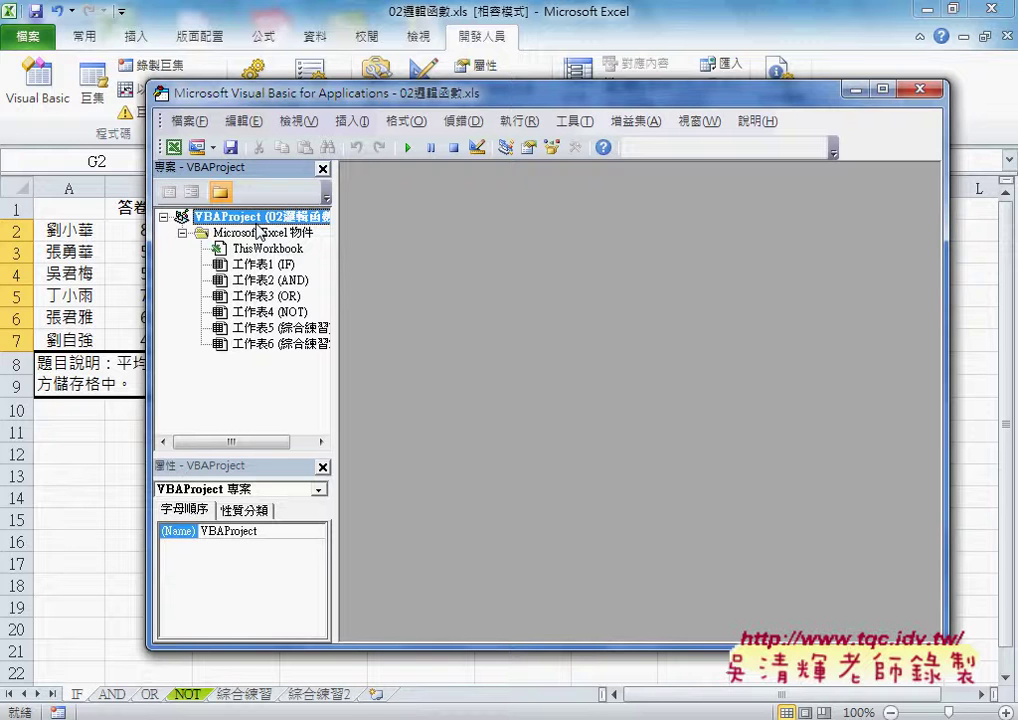
{"action": "left_click_drag", "start_coordinate": [334, 268], "coordinate": [401, 250]}
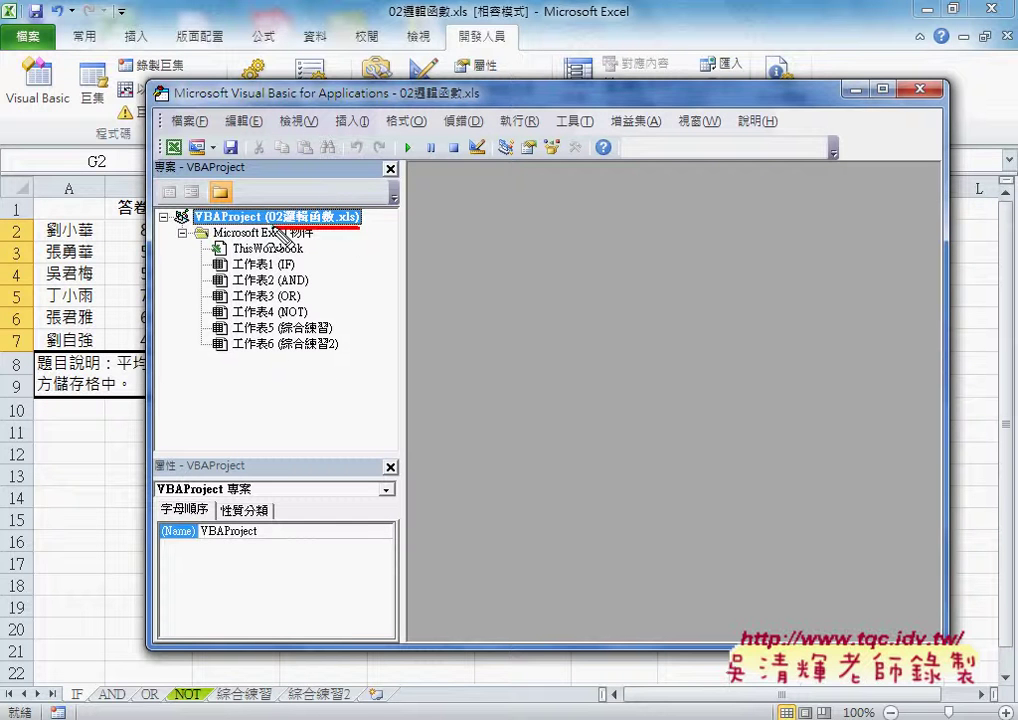
{"action": "left_click_drag", "start_coordinate": [355, 198], "coordinate": [367, 236]}
{"action": "left_click_drag", "start_coordinate": [462, 5], "coordinate": [466, 25]}
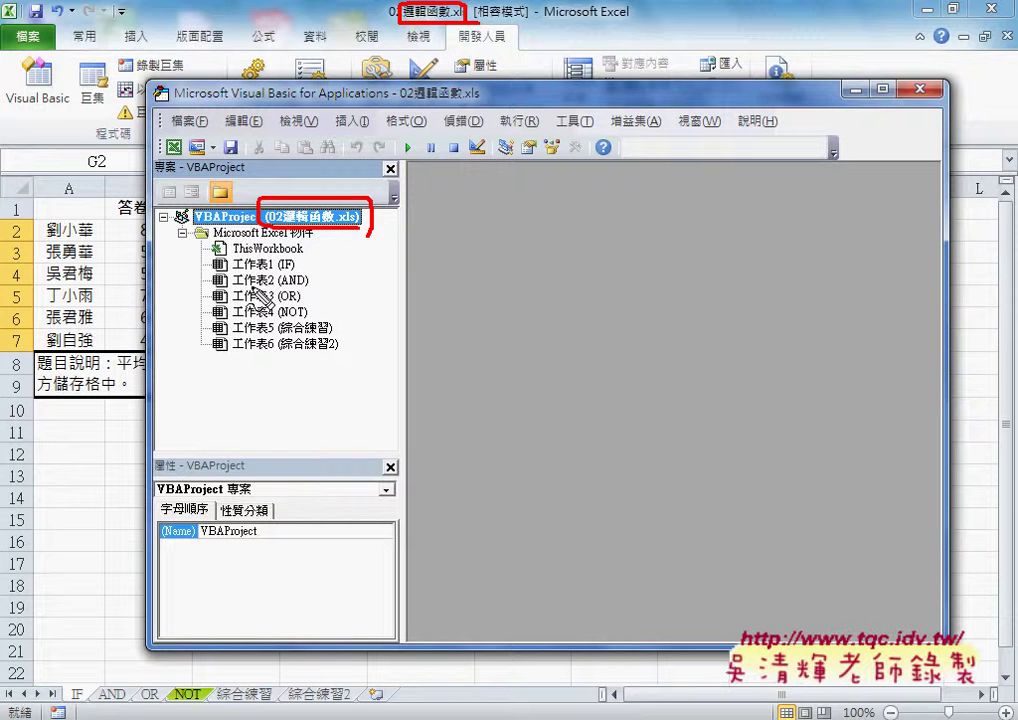
{"action": "left_click_drag", "start_coordinate": [411, 30], "coordinate": [347, 190]}
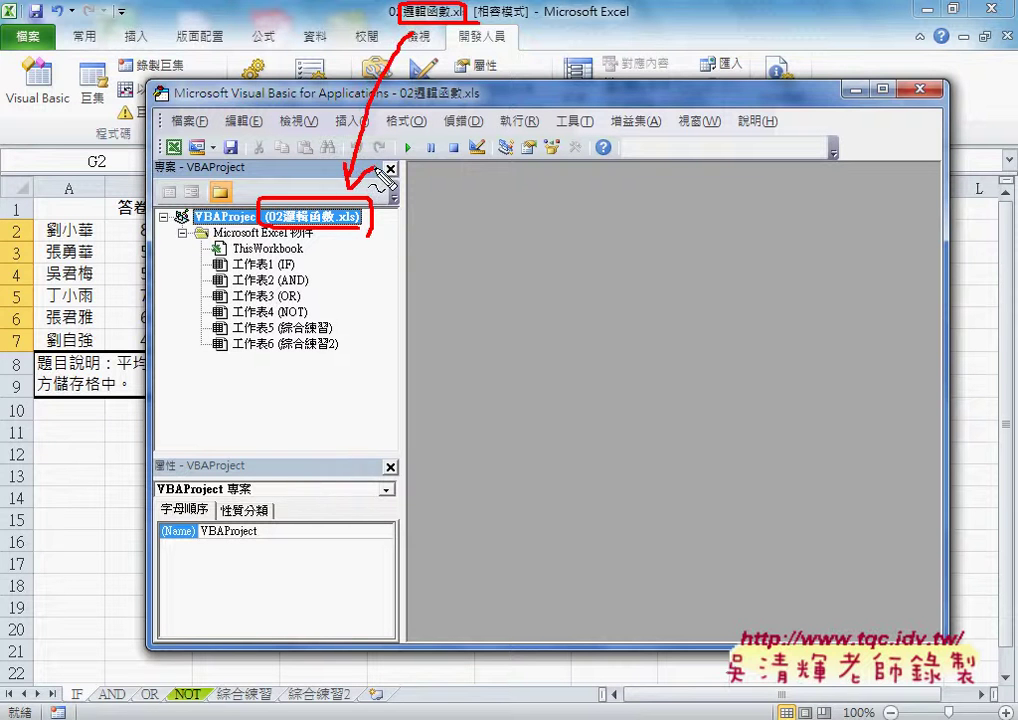
{"action": "key", "text": "Escape"}
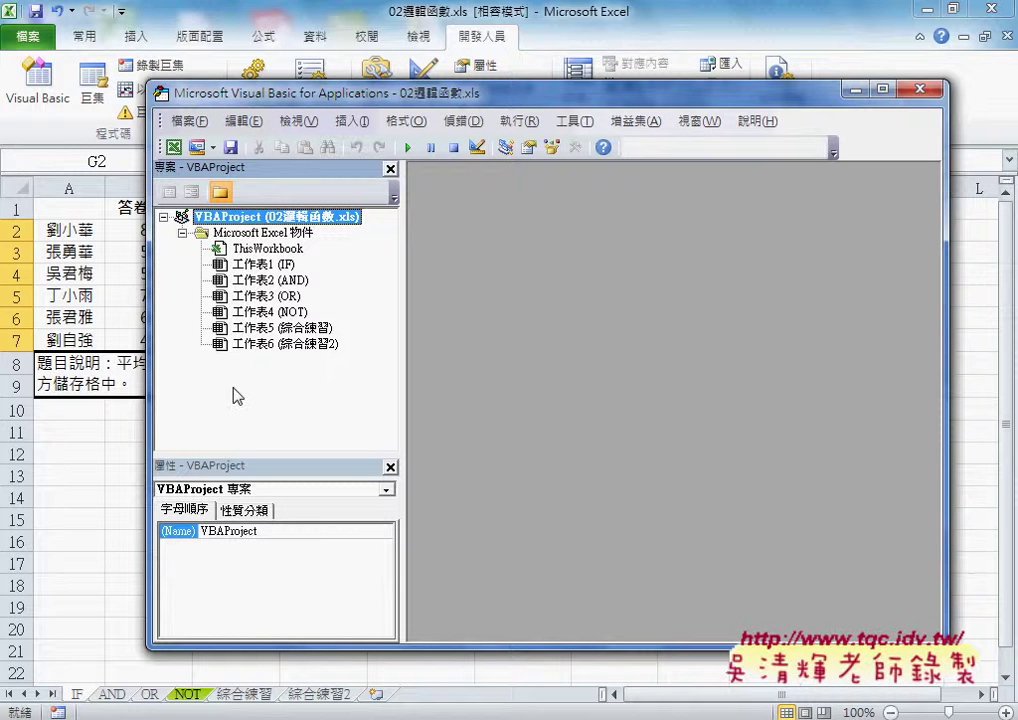
Insert a new Module1 through the Project Explorer's right-click Insert > Module
{"action": "right_click", "coordinate": [250, 313]}
{"action": "mouse_move", "coordinate": [320, 402]}
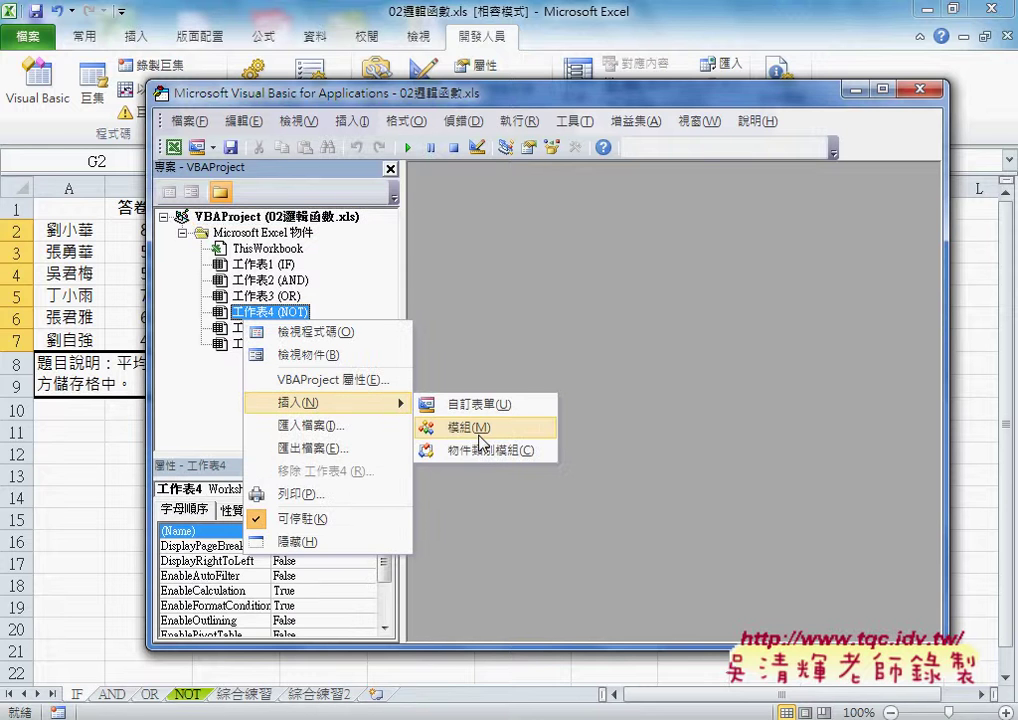
{"action": "left_click", "coordinate": [468, 427]}
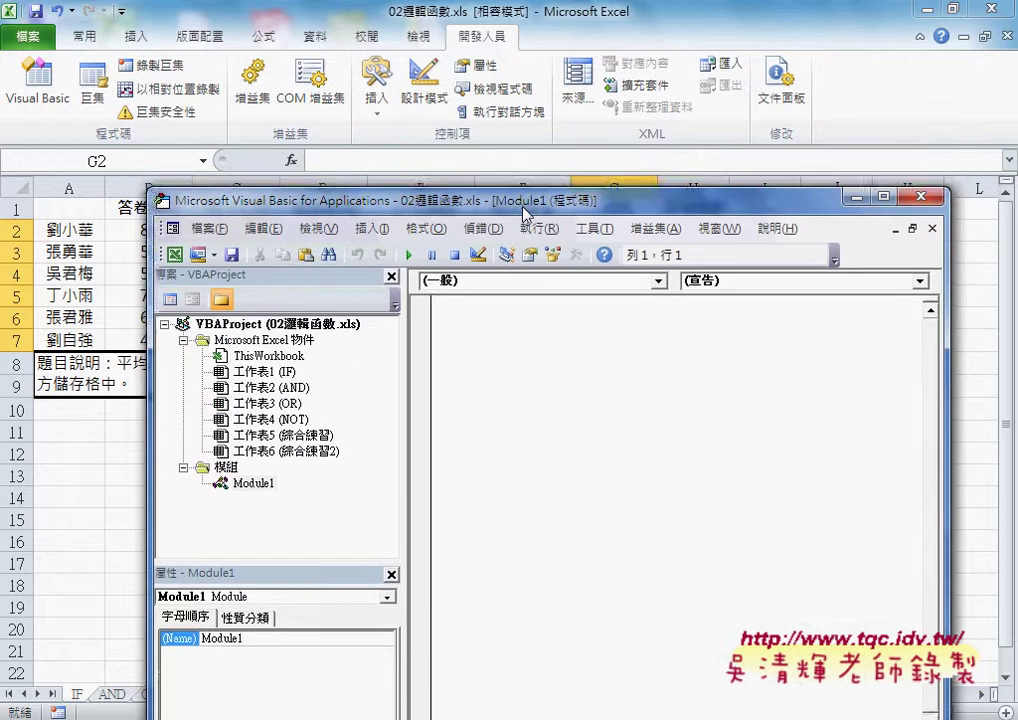
{"action": "left_click_drag", "start_coordinate": [525, 104], "coordinate": [525, 272]}
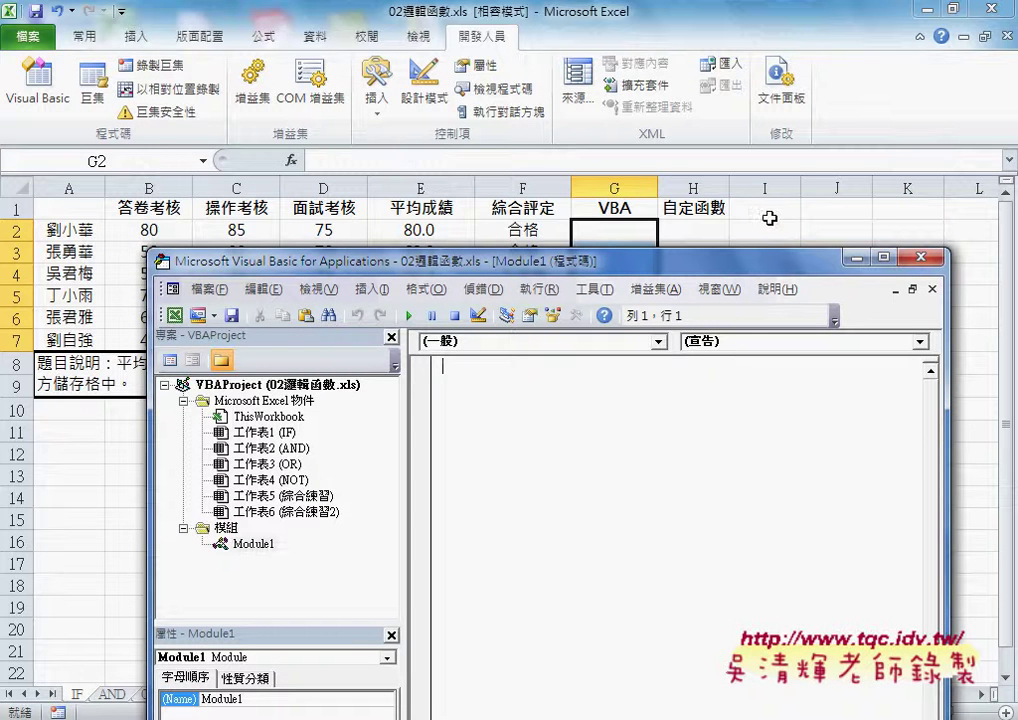
Create an empty Public Sub 成績 in Module1 with Insert > Procedure
{"action": "left_click", "coordinate": [372, 289]}
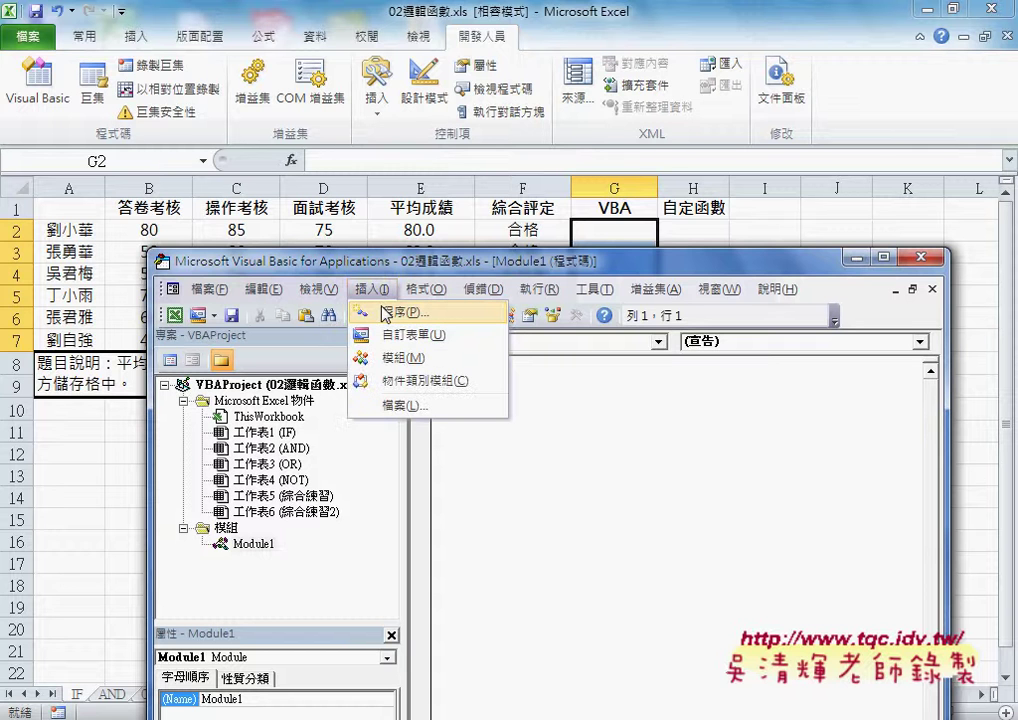
{"action": "left_click", "coordinate": [386, 314]}
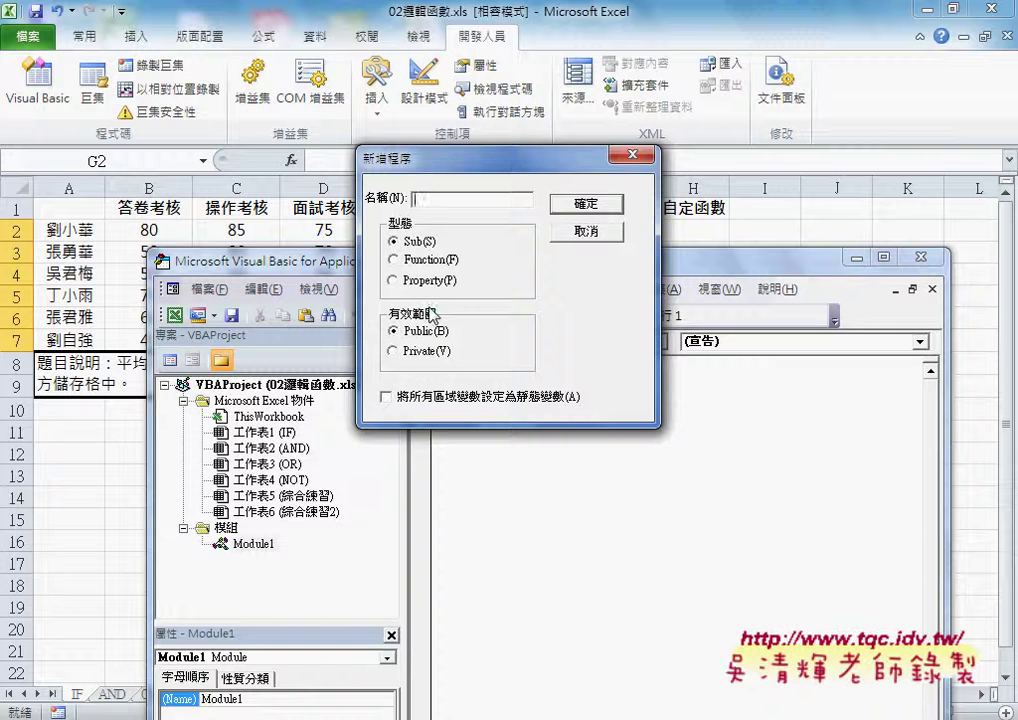
{"action": "type", "text": "成"}
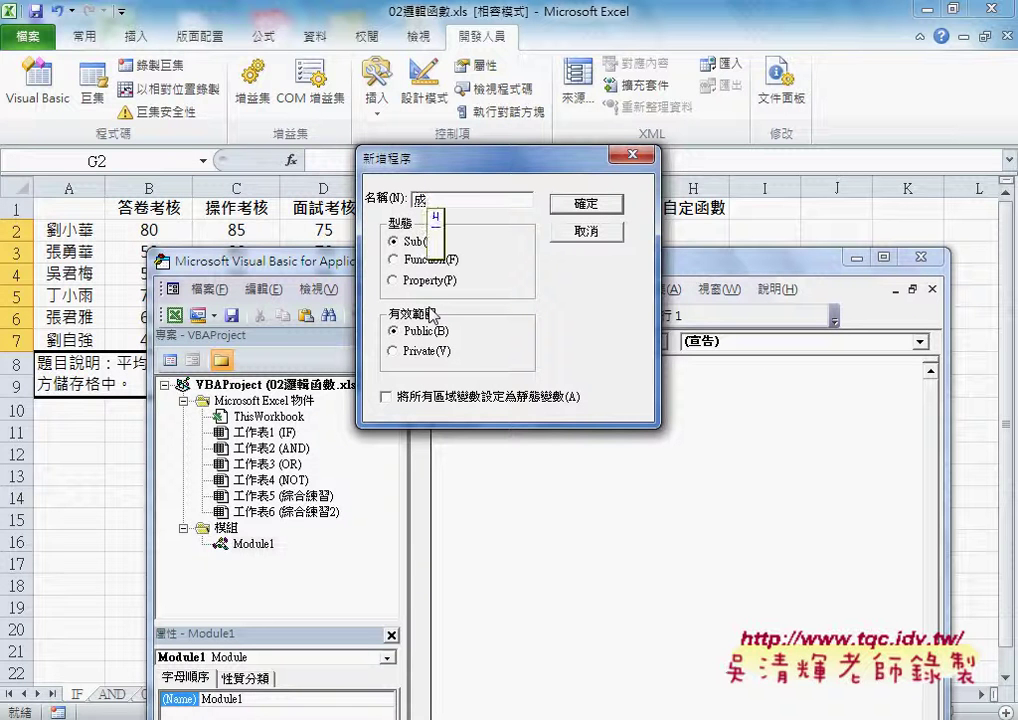
{"action": "type", "text": "績"}
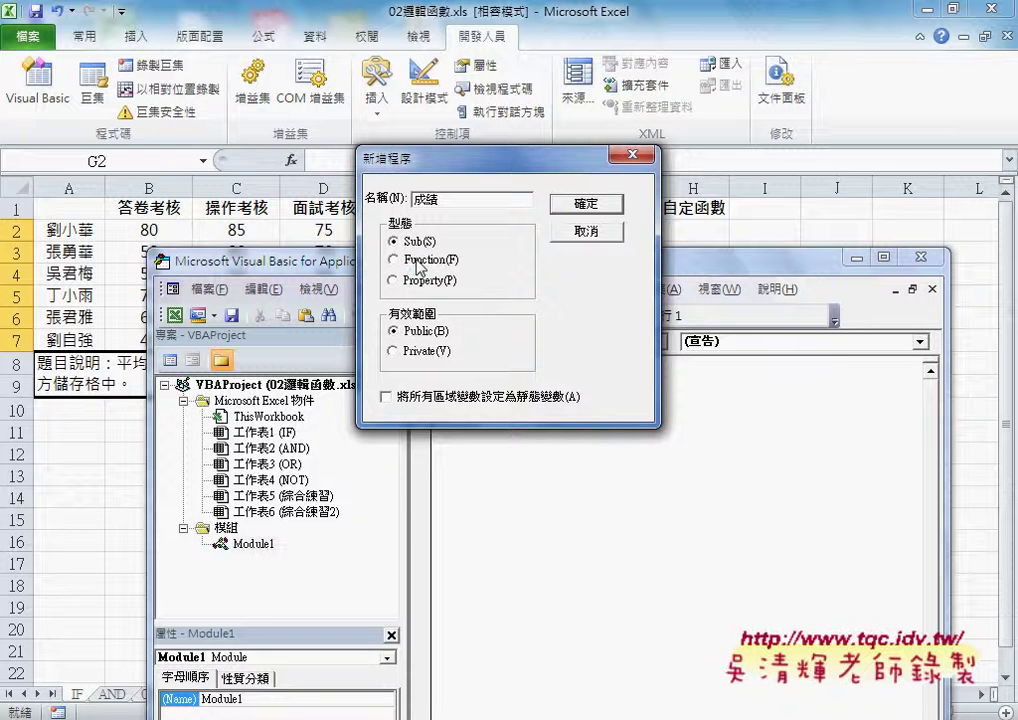
{"action": "left_click", "coordinate": [586, 203]}
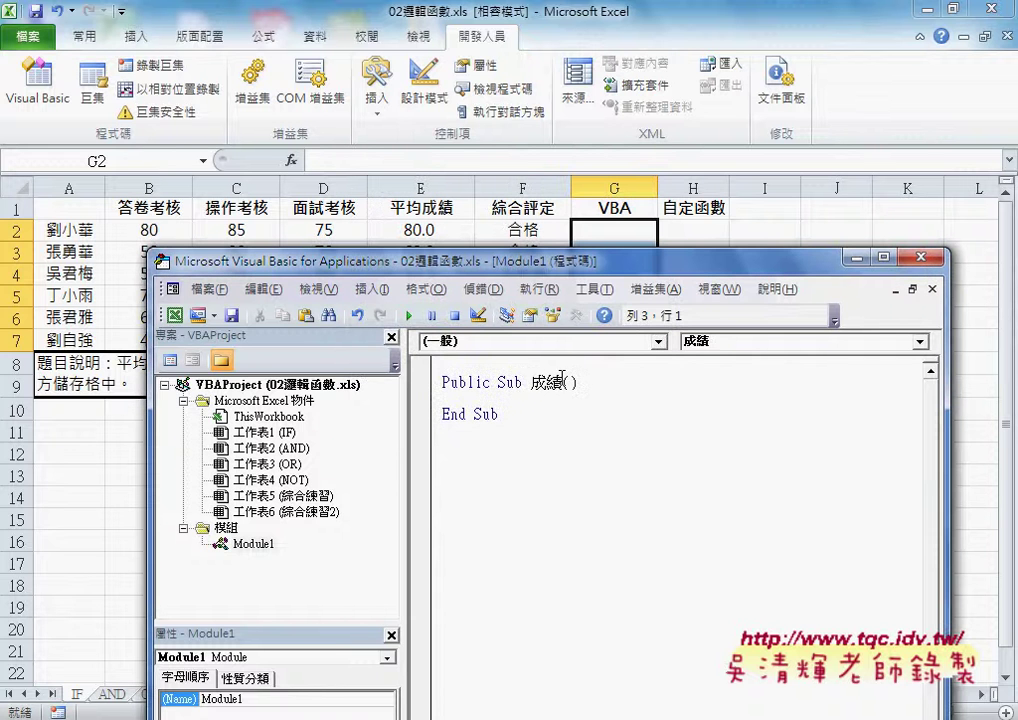
Write an indented For i=2 to 7 … Next loop inside the 成績 Sub
{"action": "left_click_drag", "start_coordinate": [600, 262], "coordinate": [645, 302]}
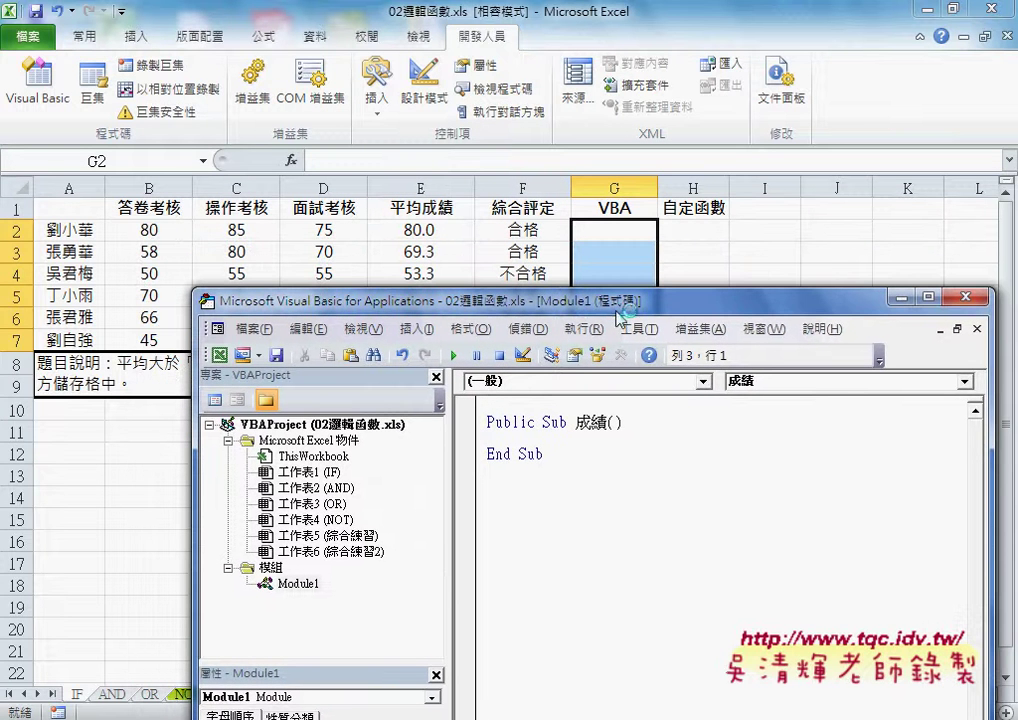
{"action": "key", "text": "Tab"}
{"action": "type", "text": "fo"}
{"action": "type", "text": "r"}
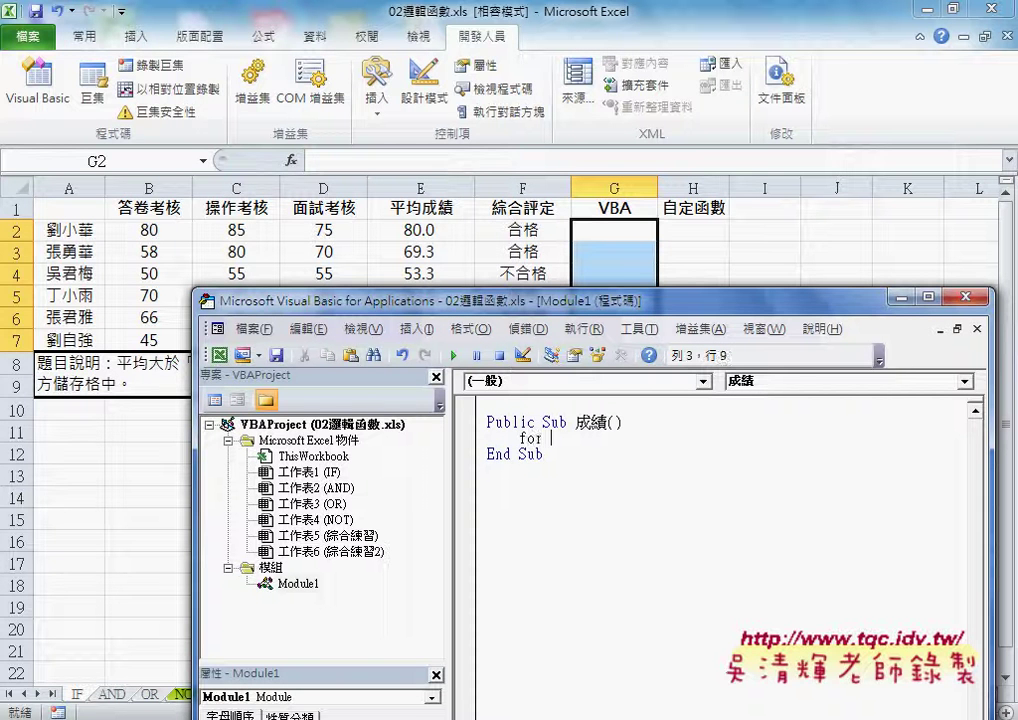
{"action": "type", "text": " i="}
{"action": "type", "text": "2 t"}
{"action": "type", "text": "o "}
{"action": "type", "text": "7"}
{"action": "key", "text": "Return"}
{"action": "key", "text": "Return"}
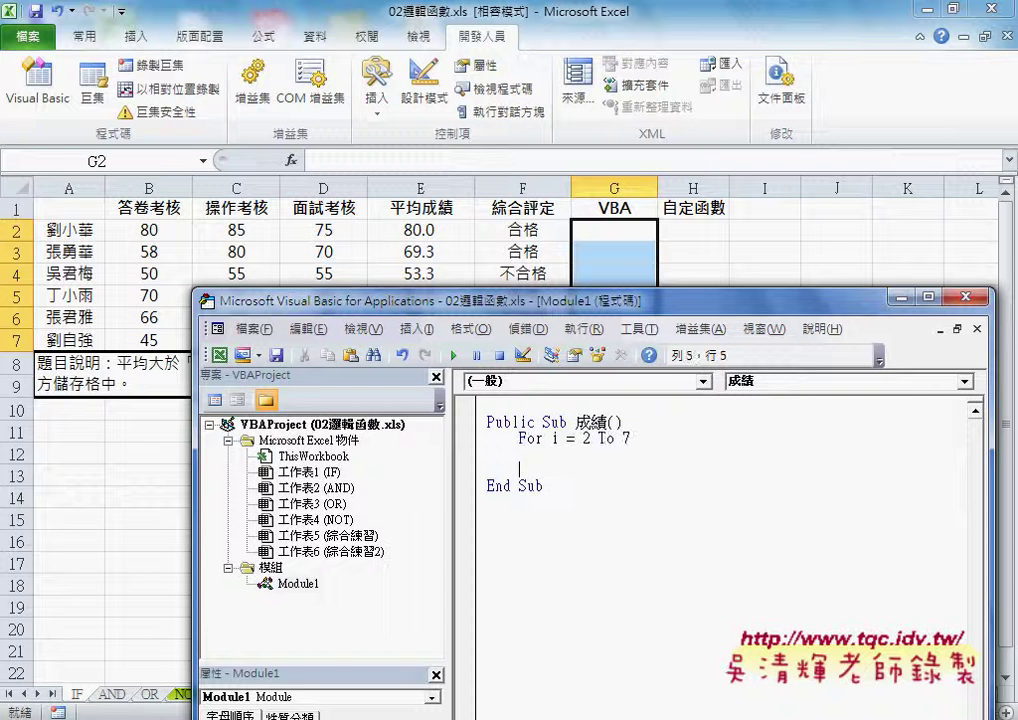
{"action": "type", "text": "next"}
{"action": "key", "text": "Up"}
{"action": "key", "text": "Tab"}
Fill the loop body with cells(i,"G")="合格"
{"action": "type", "text": "ce"}
{"action": "type", "text": "lls"}
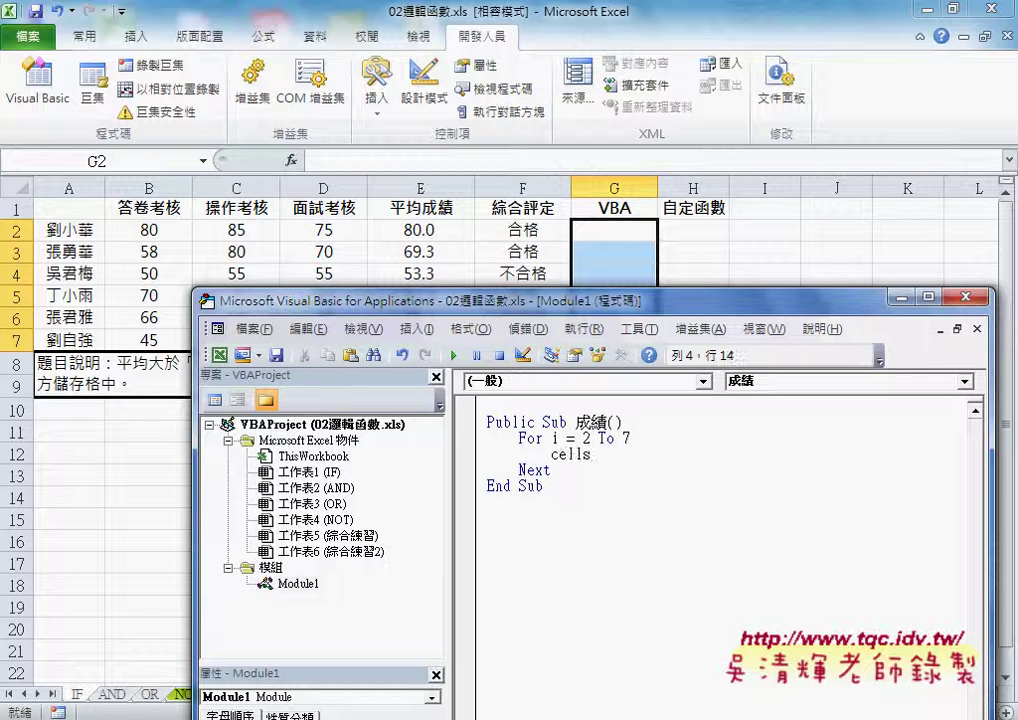
{"action": "type", "text": "(i"}
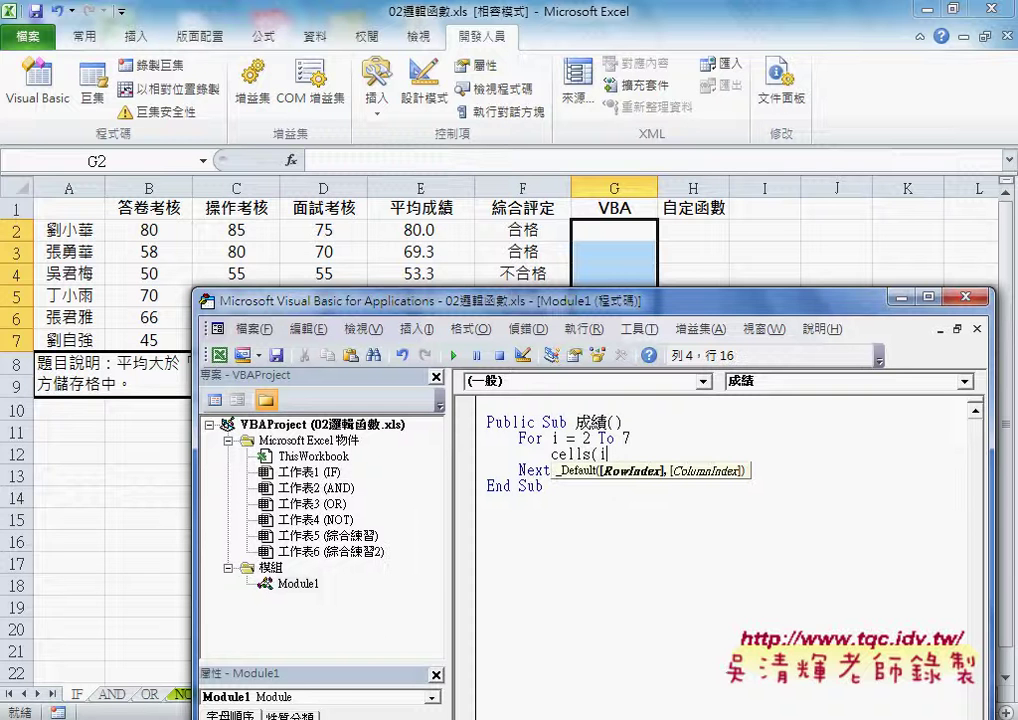
{"action": "type", "text": ",\""}
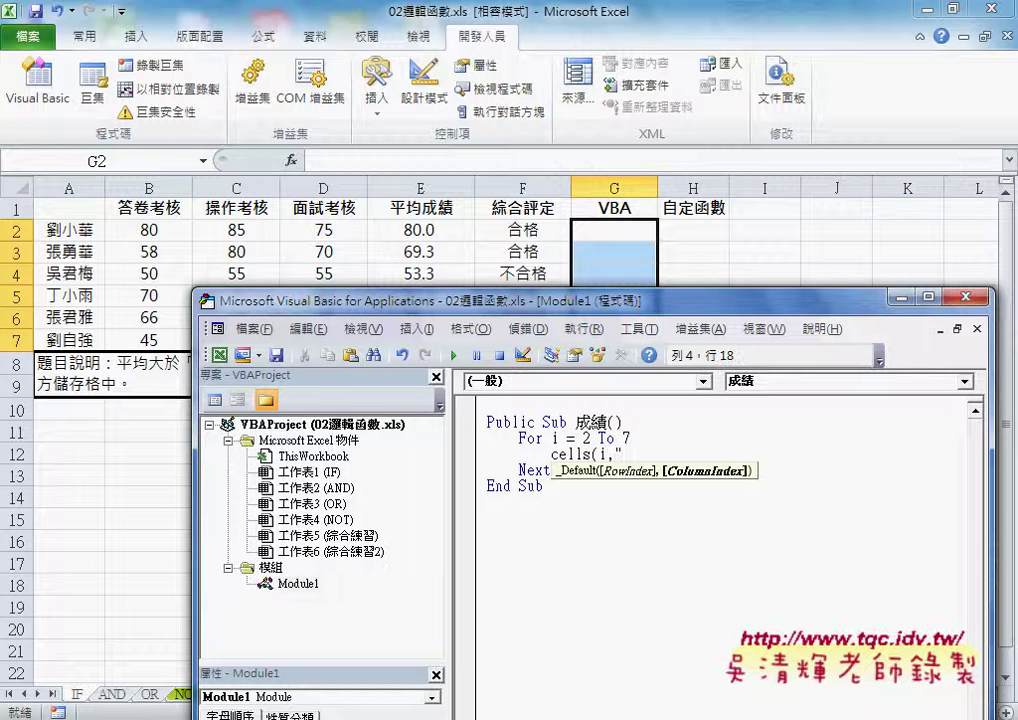
{"action": "type", "text": "G\""}
{"action": "type", "text": ")="}
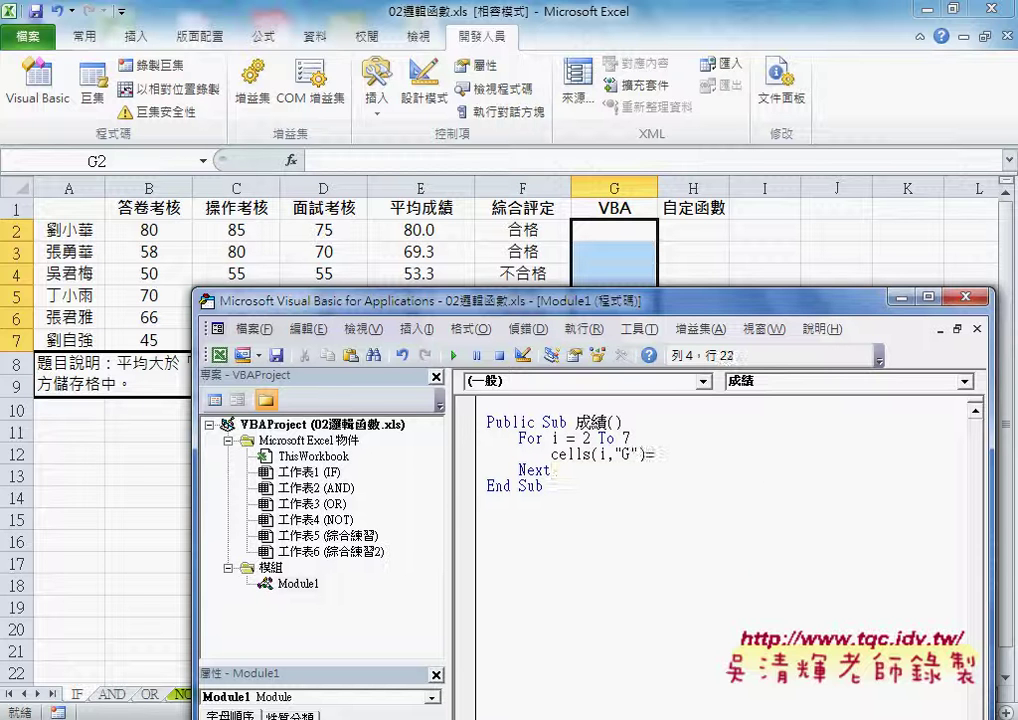
{"action": "type", "text": "\"\""}
{"action": "key", "text": "Left"}
{"action": "type", "text": "和"}
{"action": "type", "text": "k6"}
{"action": "key", "text": "Return"}
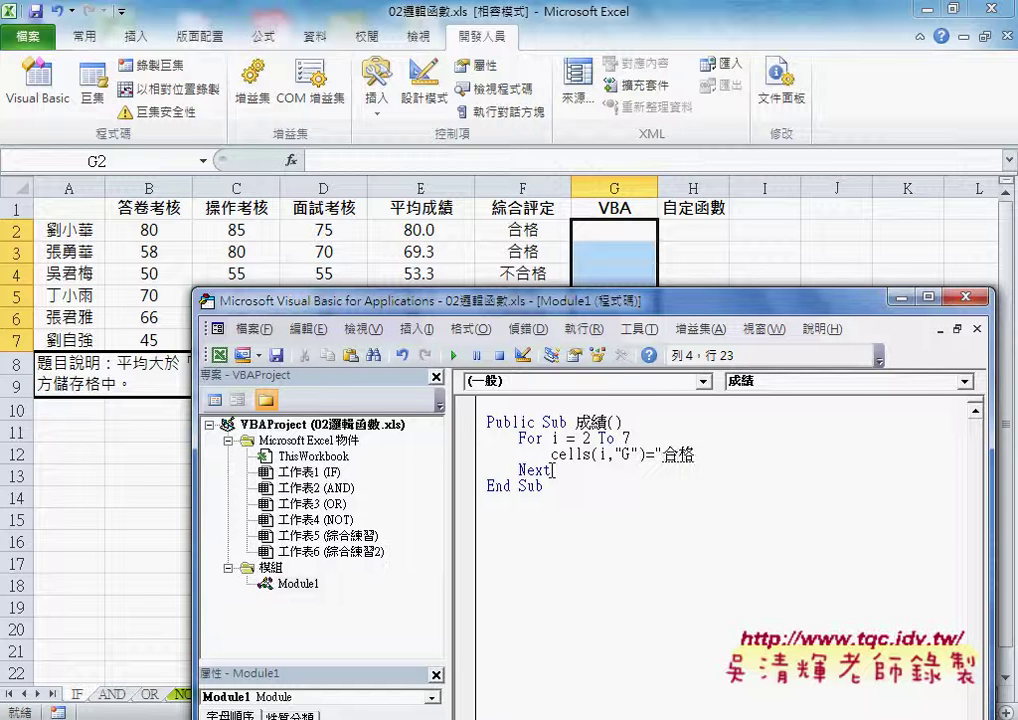
{"action": "type", "text": "\""}
{"action": "left_click_drag", "start_coordinate": [613, 300], "coordinate": [695, 382]}
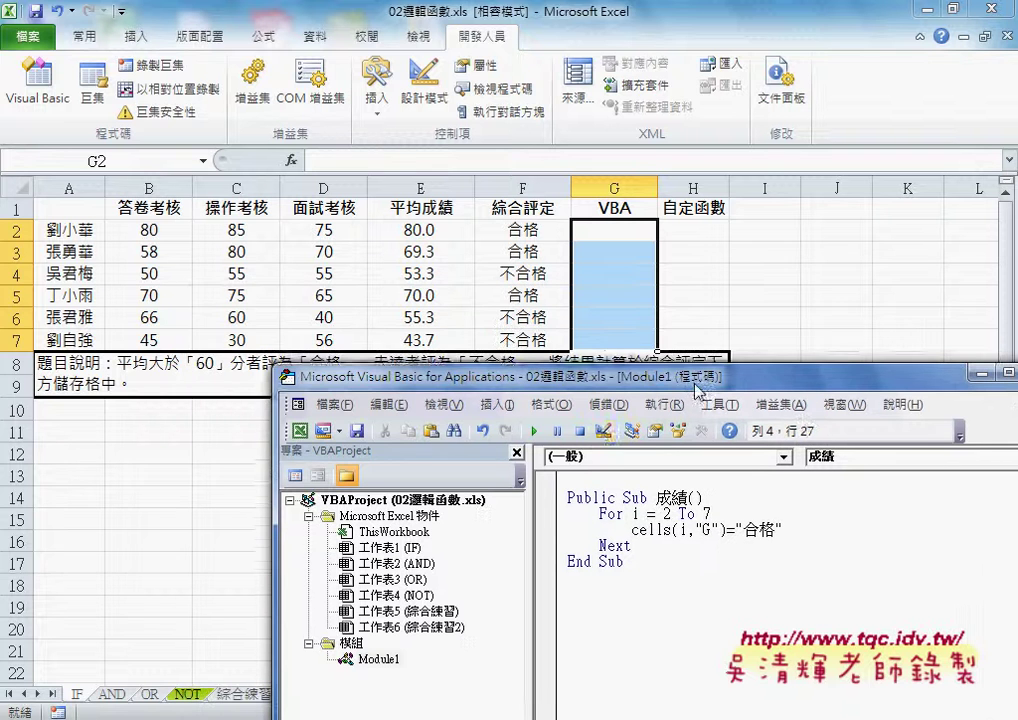
Run the 成績 macro from inside its procedure to write 合格 into G2:G7
{"action": "left_click", "coordinate": [707, 534]}
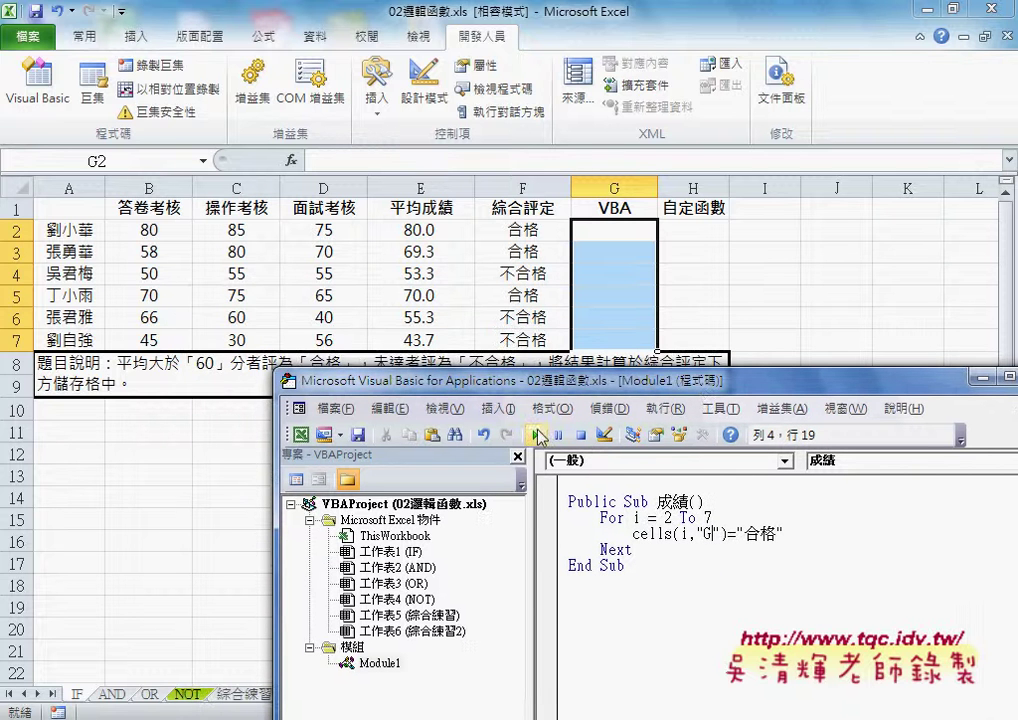
{"action": "left_click", "coordinate": [538, 435]}
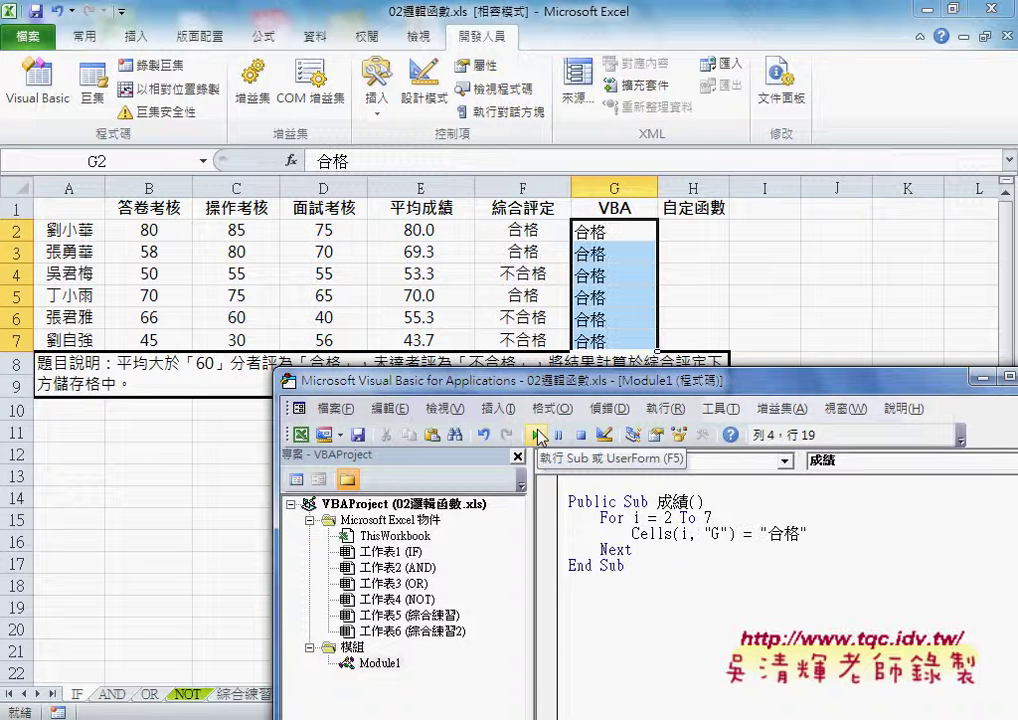